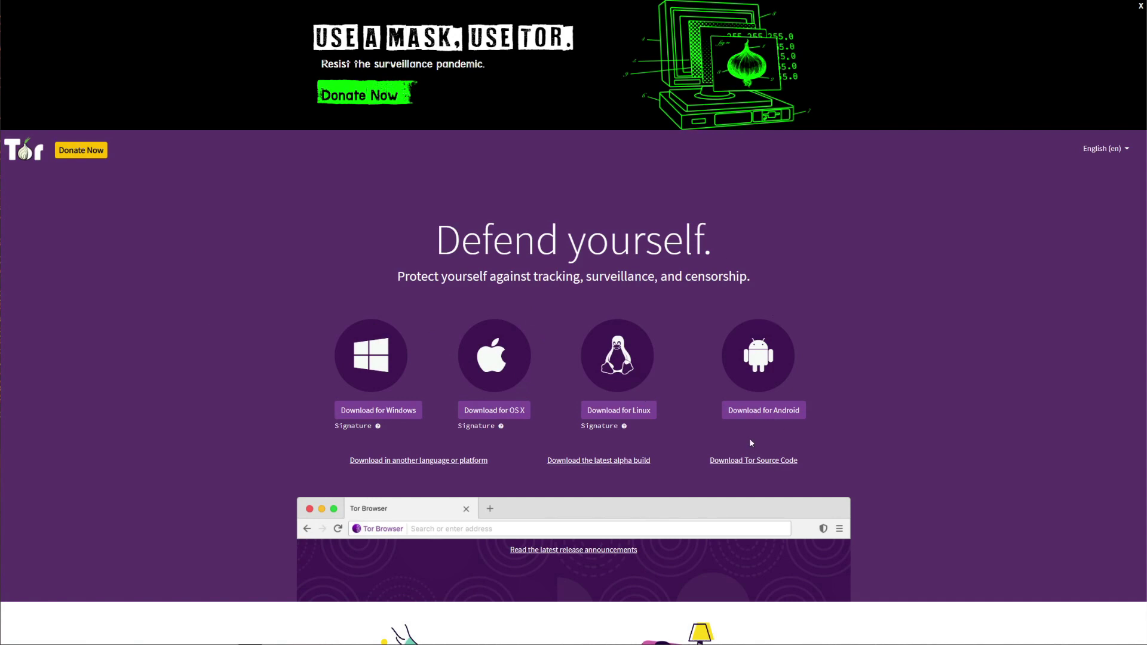
Step: Download the Windows version of Tor Browser from the Tor Project site
left_click(395, 409)
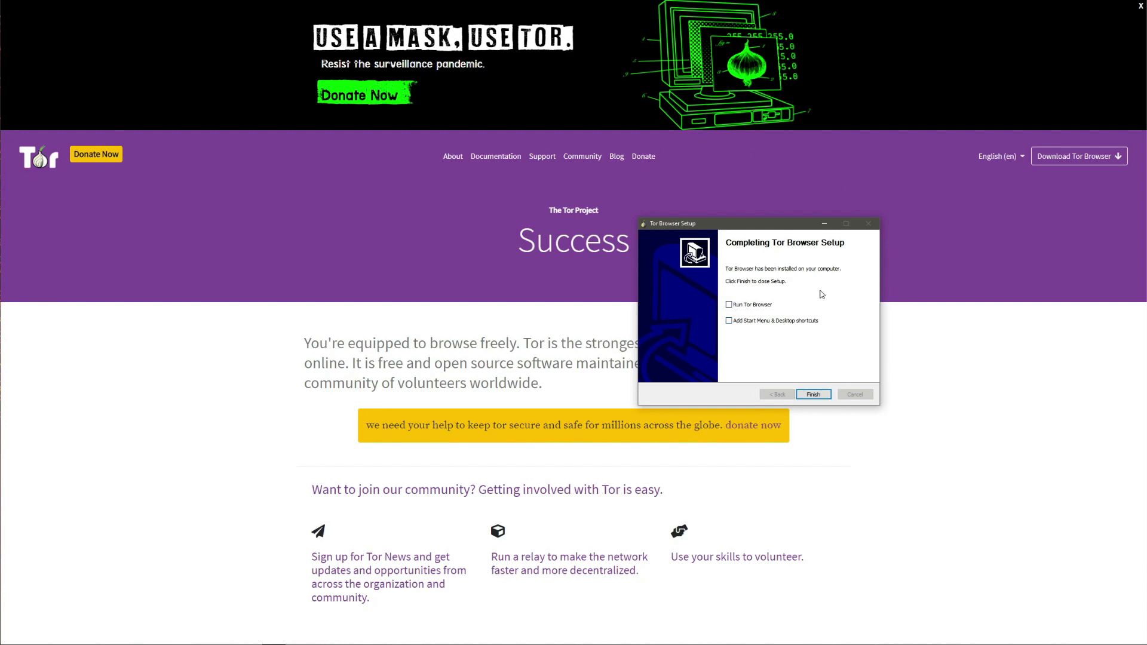
Step: Finish the Tor Browser installer so ExpressVPN shows over the Tor Project site
left_click(824, 396)
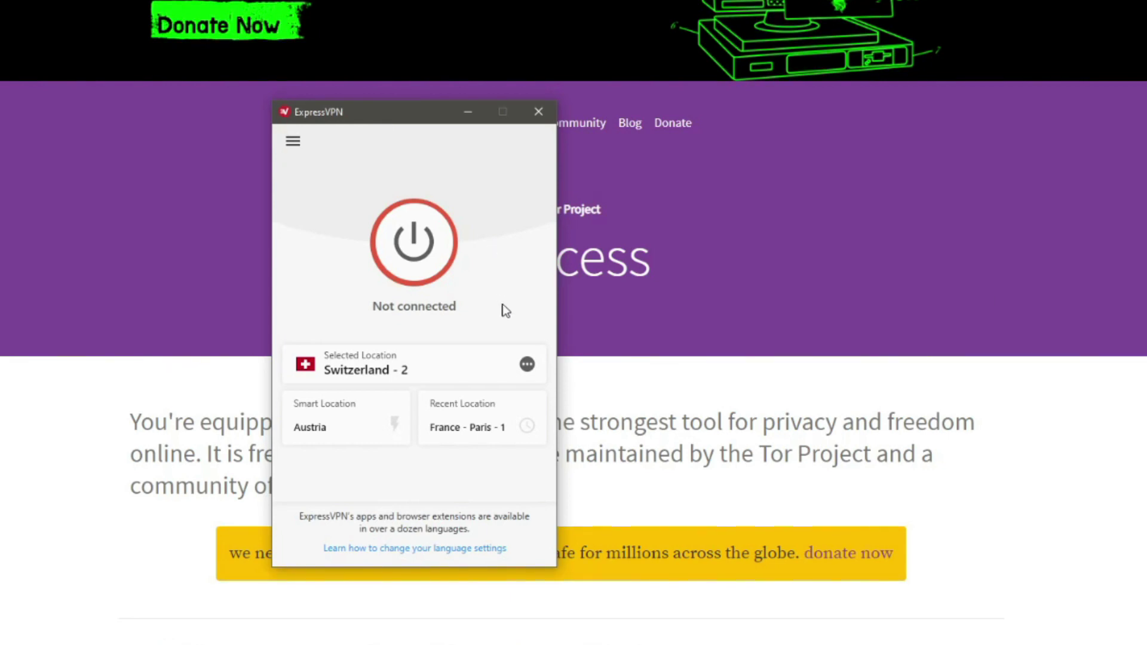
Step: Connect ExpressVPN via All Locations > Europe > France (France - Paris - 1)
left_click(527, 365)
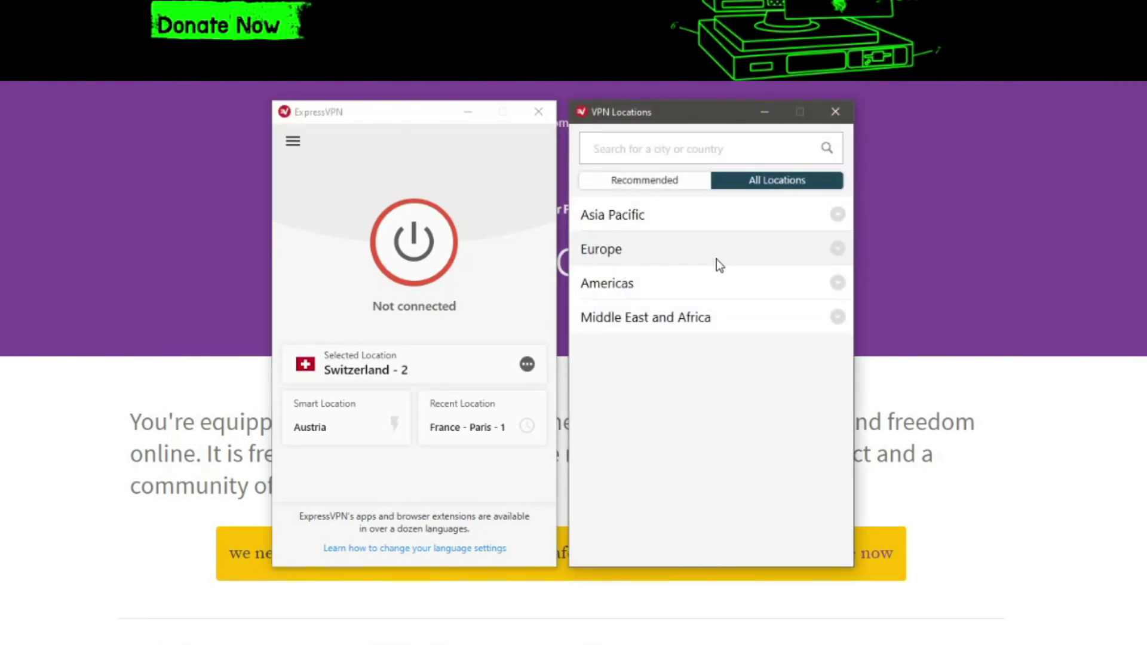
left_click(756, 249)
mouse_move(629, 352)
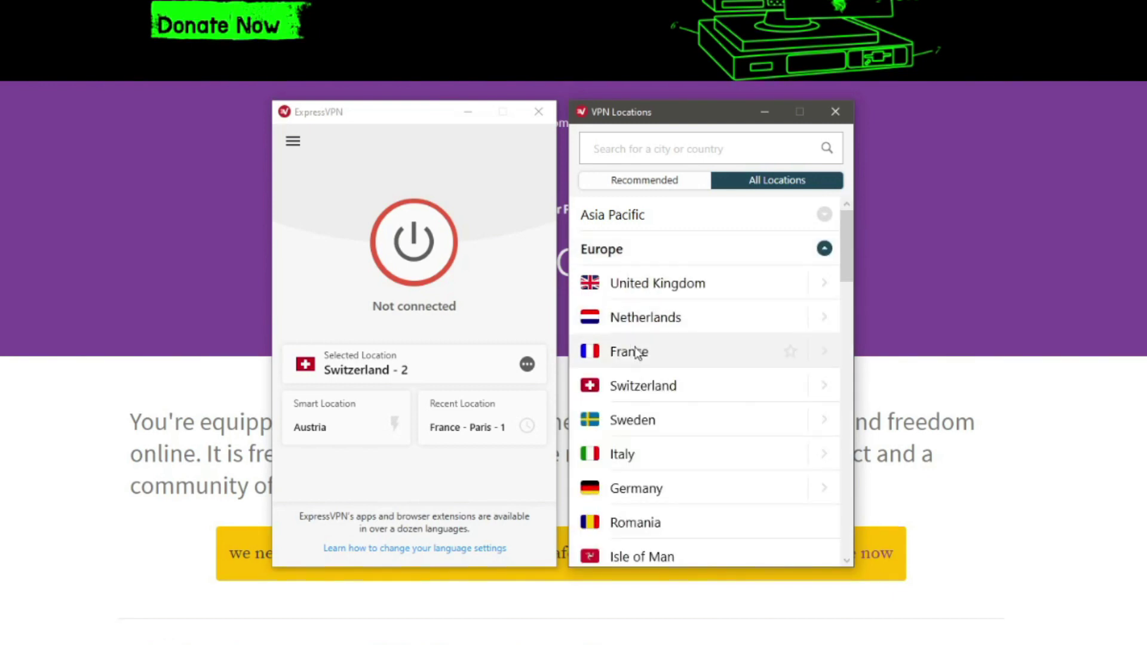
left_click(665, 351)
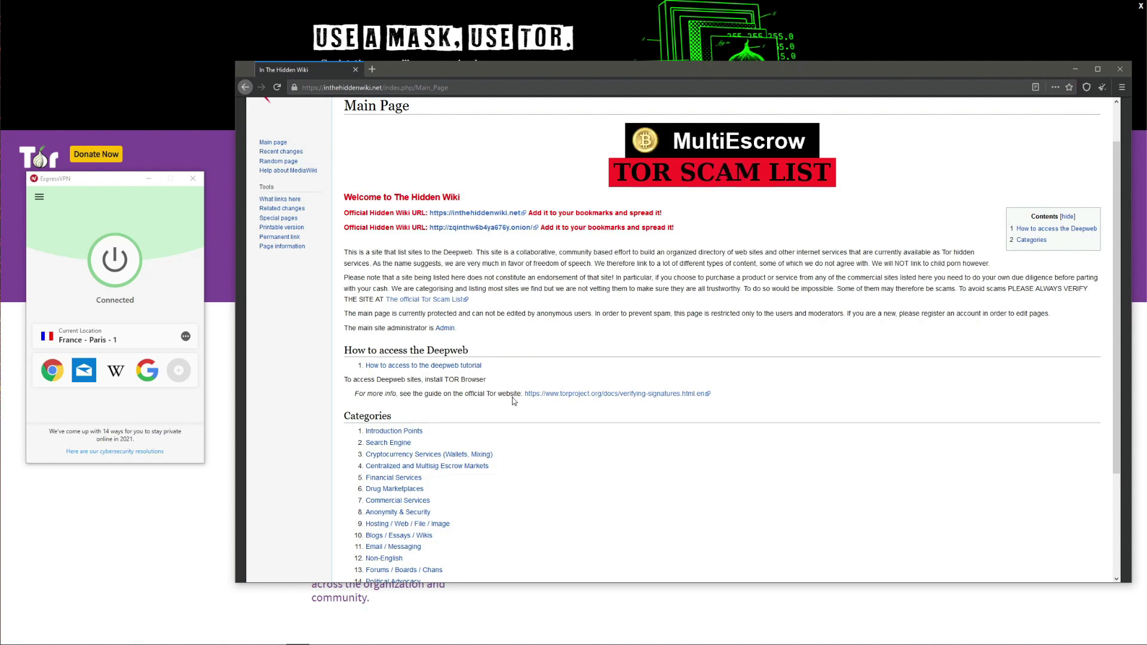
scroll(472, 449, "down", 1)
scroll(472, 449, "down", 2)
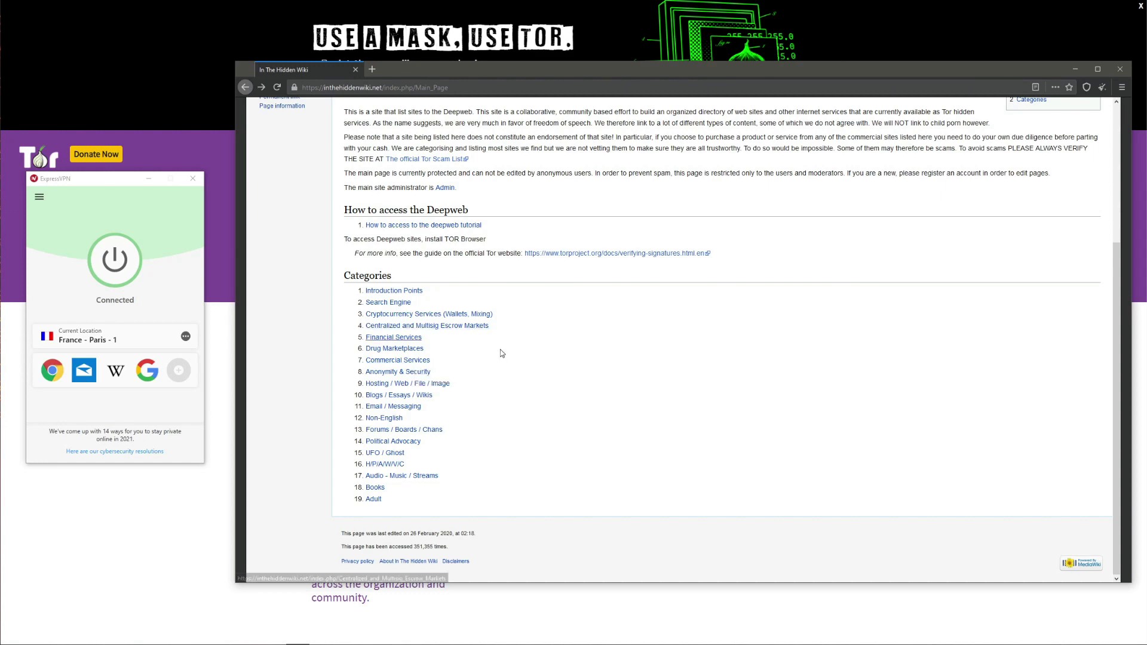
Step: Open the MultiEscrow site from The Hidden Wiki's Financial Services escrow list
left_click(395, 337)
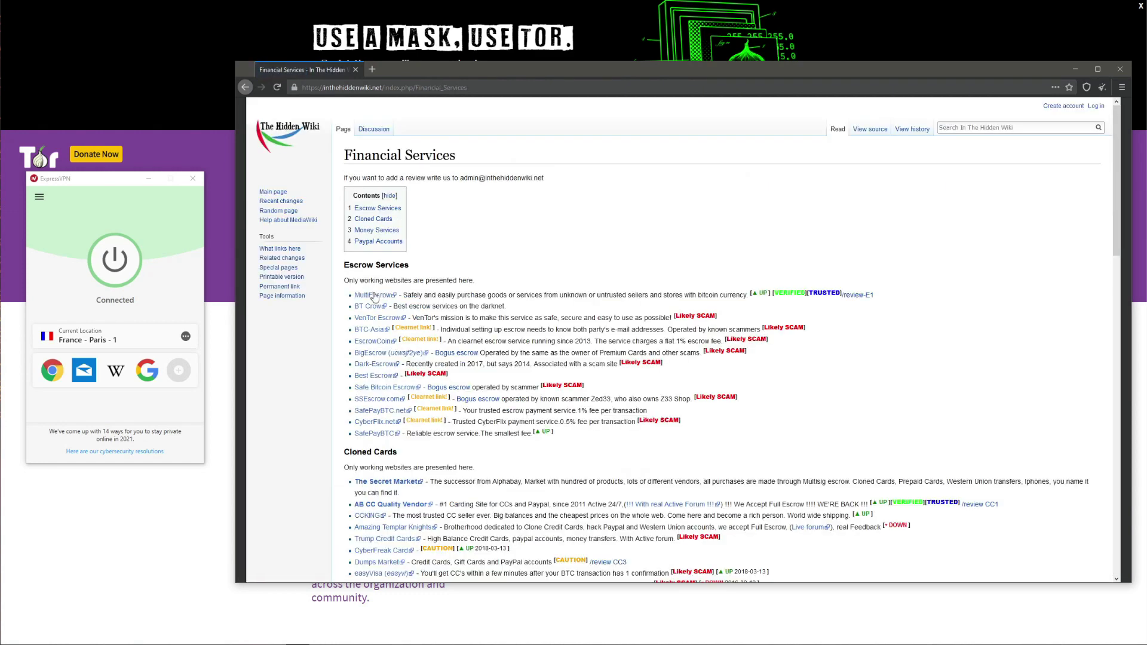
left_click(374, 296)
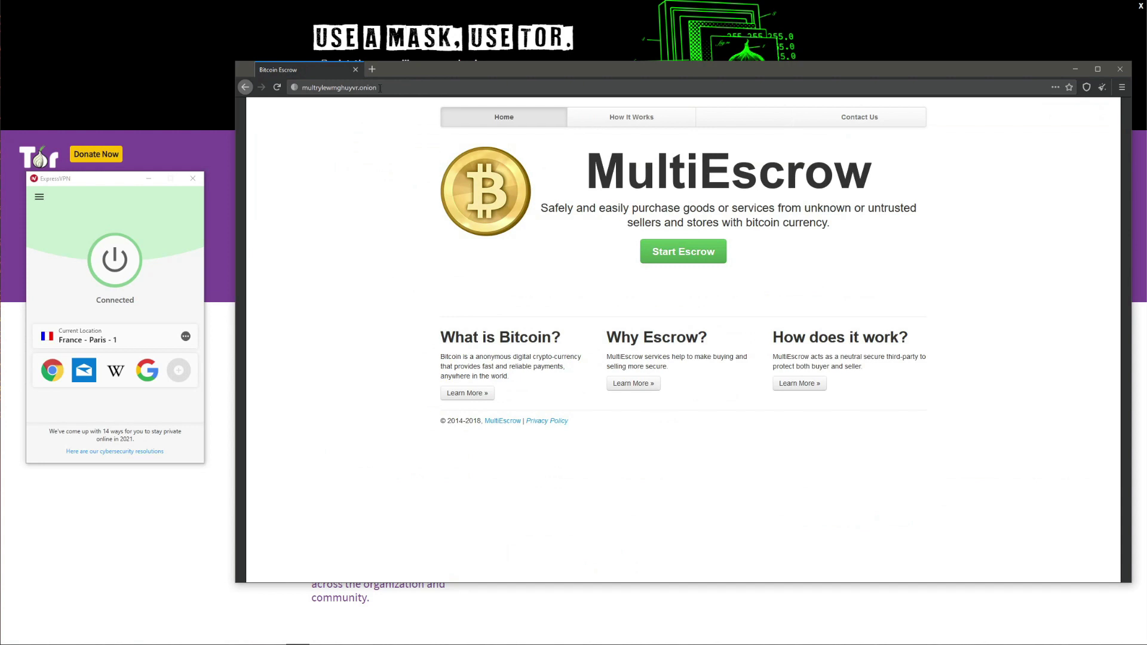
Step: Inspect the MultiEscrow .onion address in the address bar without changing it
left_click(382, 88)
double_click(368, 87)
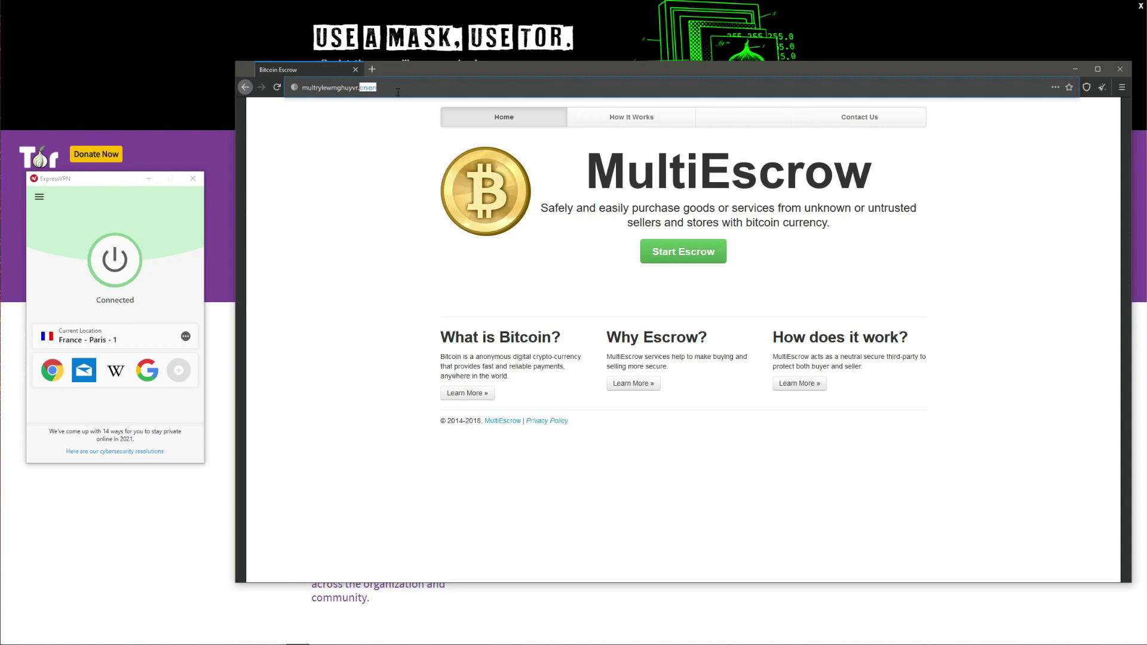
left_click(758, 79)
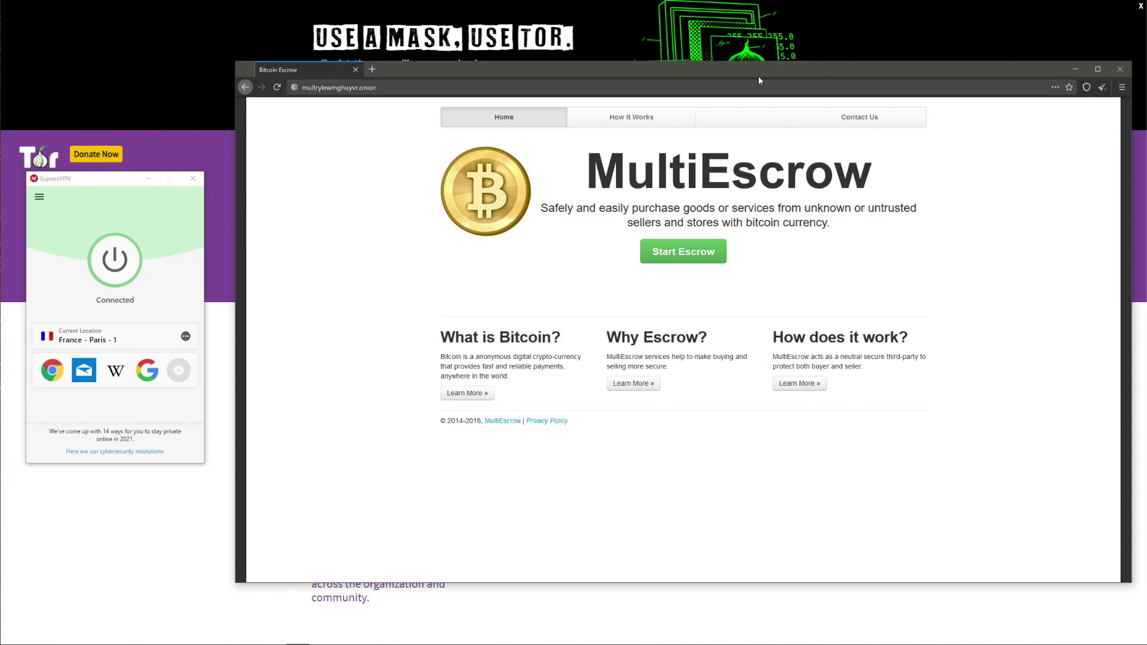